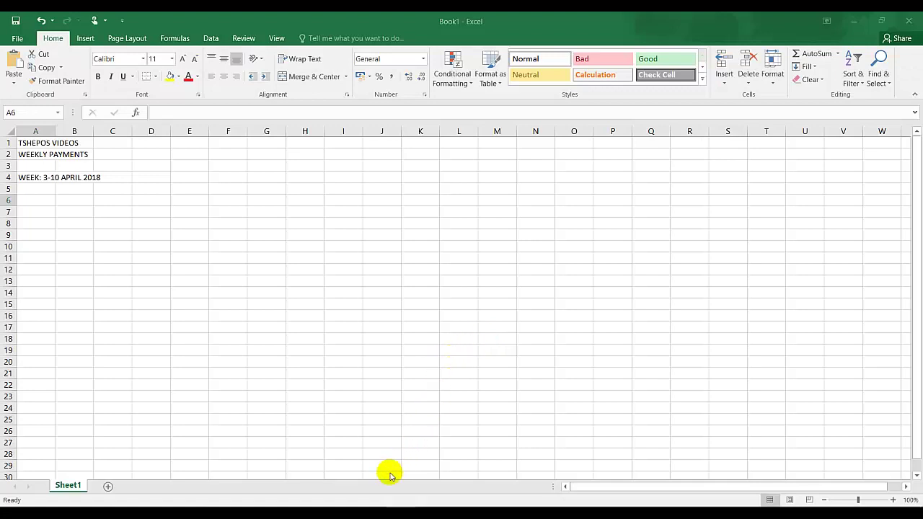
Read the Question 7A instructions and sample table in the Adobe Reader exam paper, checking it against the Excel sheet, and return to Excel.
left_click(344, 505)
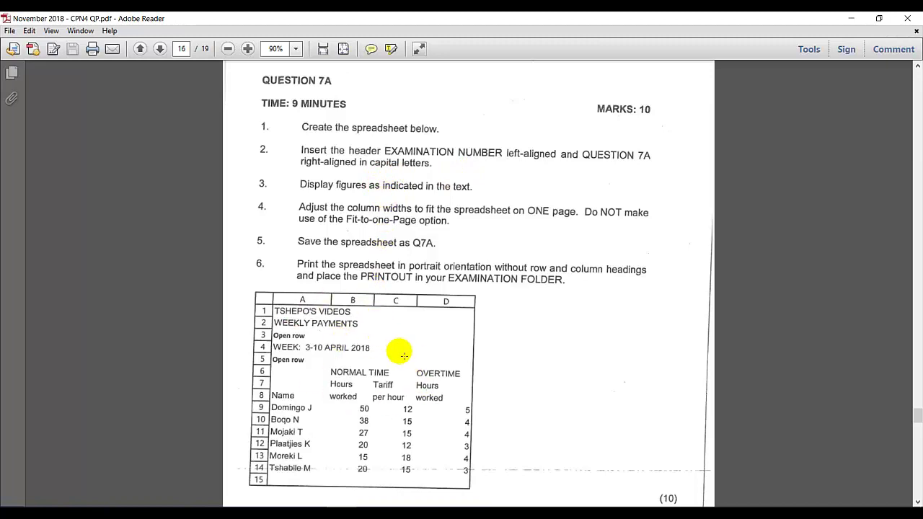
left_click(231, 507)
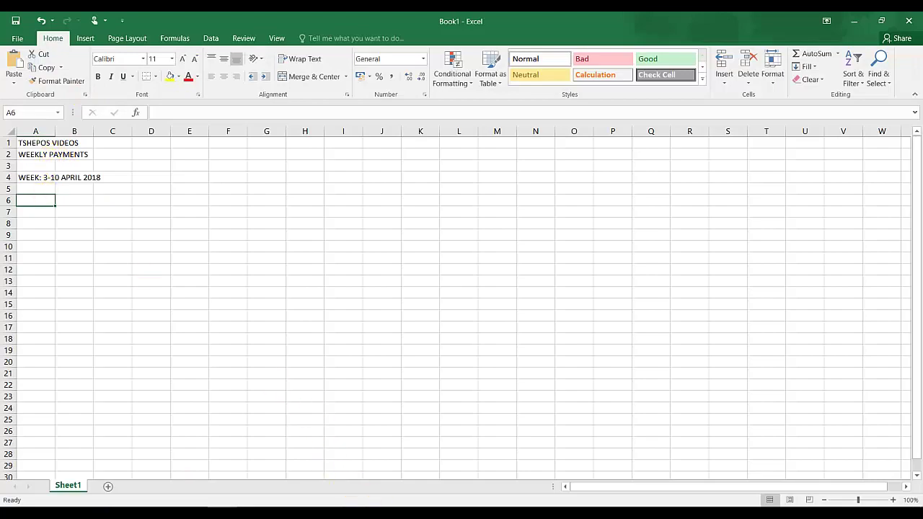
left_click(342, 507)
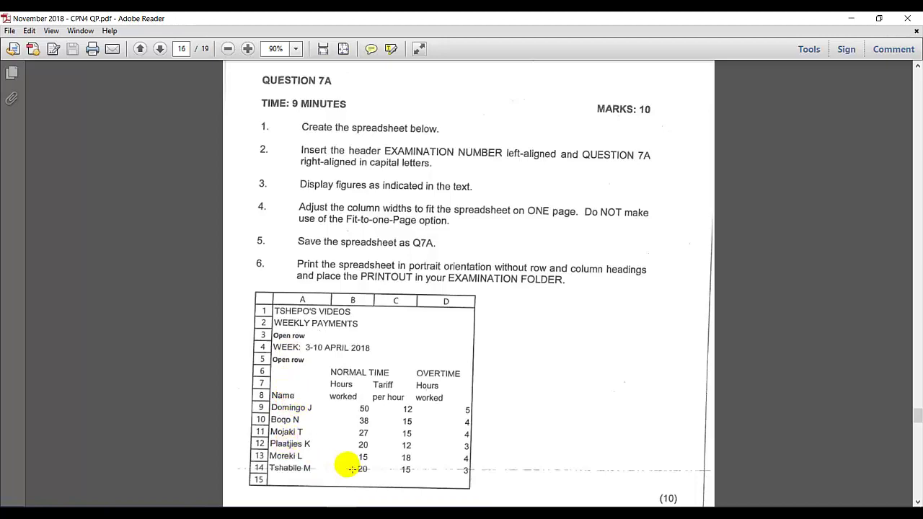
key("alt+Tab")
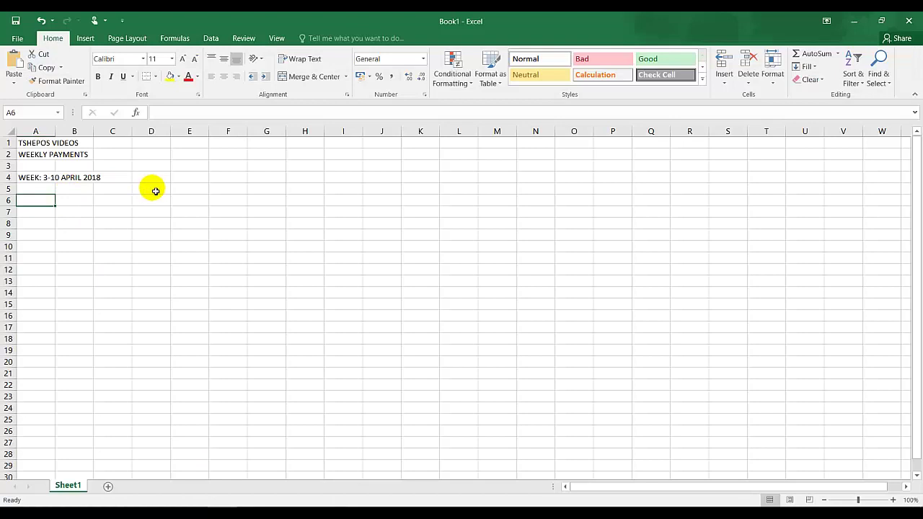
Enter the column heading NORMAL TIME in cell B6.
key("Right")
type("no")
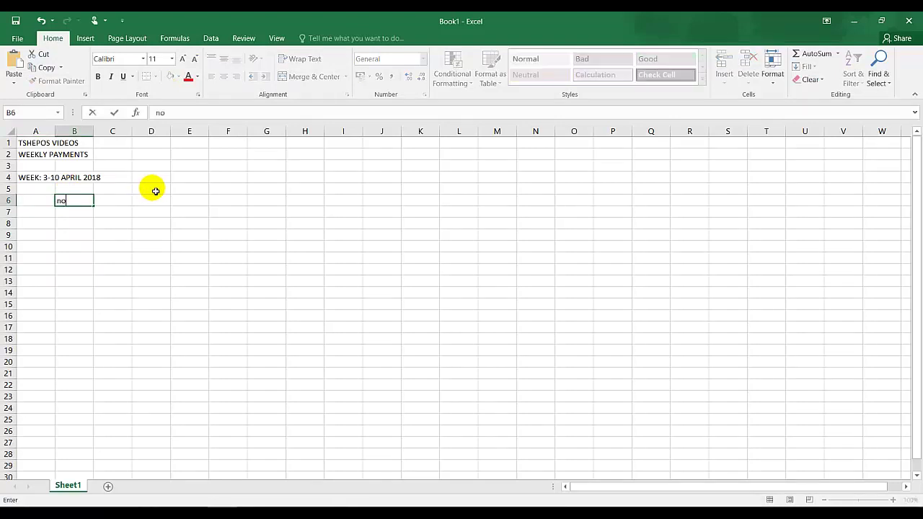
type("r")
key("BackSpace")
key("BackSpace")
type("NORMAL TIME")
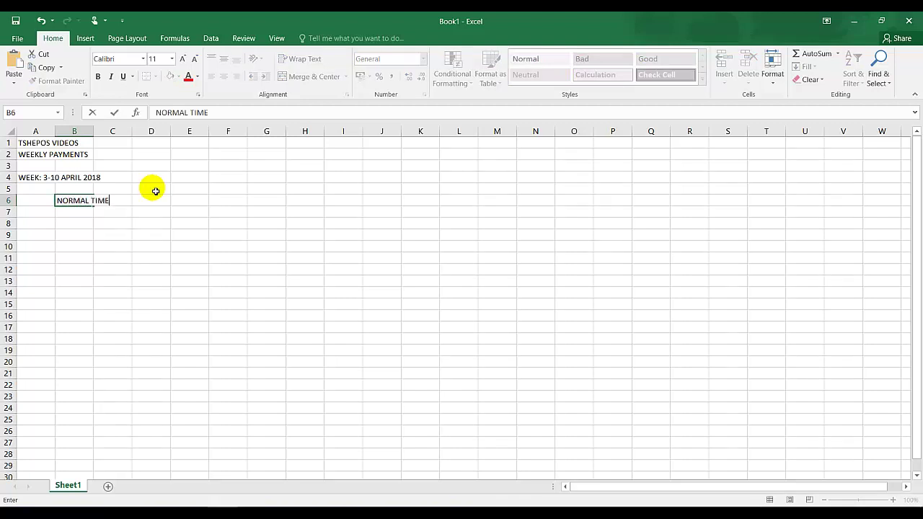
key("Return")
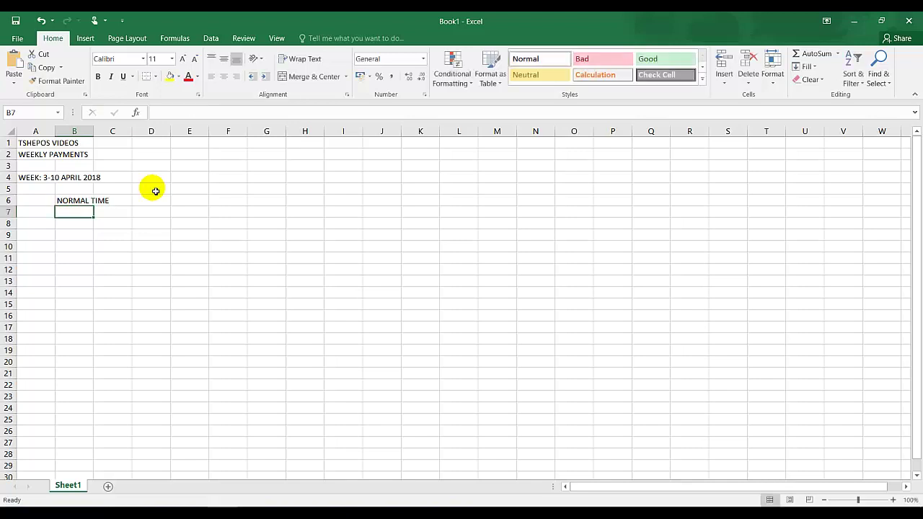
Enter the headings Hours in B7, worked in B8 and Name in A8.
type("Hours")
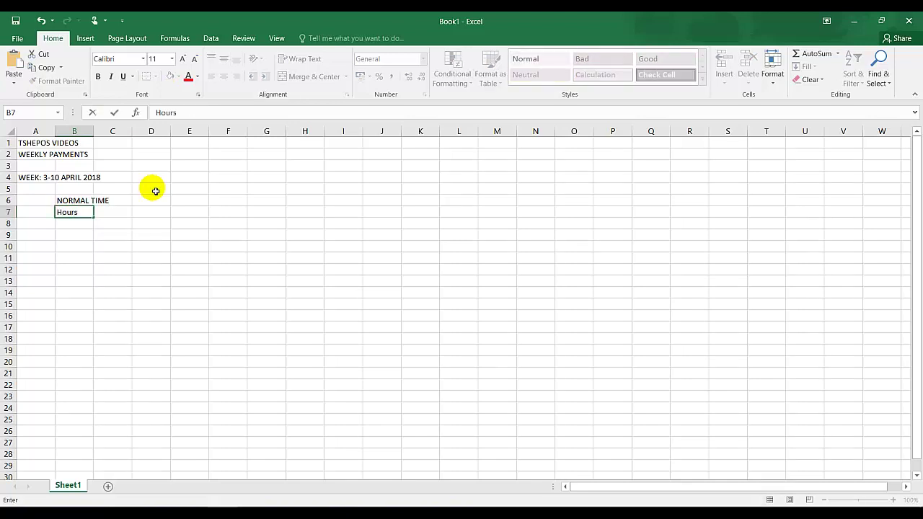
key("Return")
type("work")
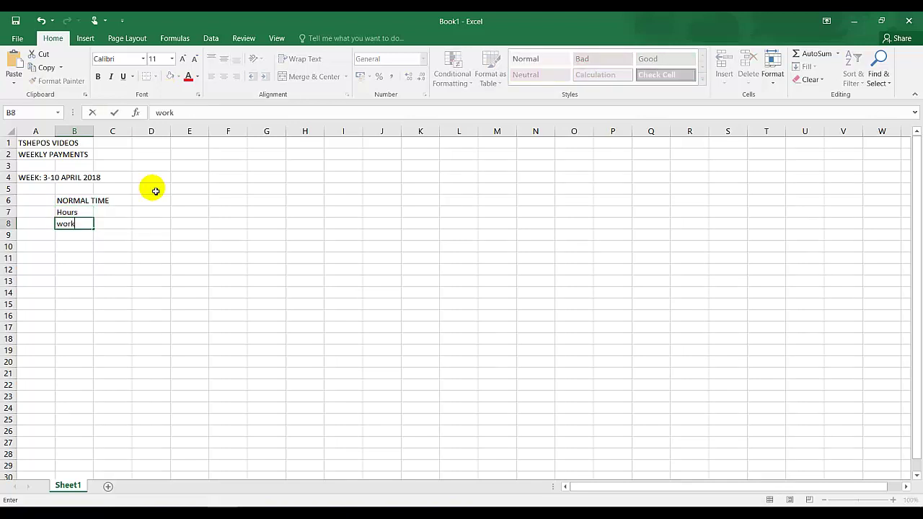
type("ed")
key("Left")
type("Name")
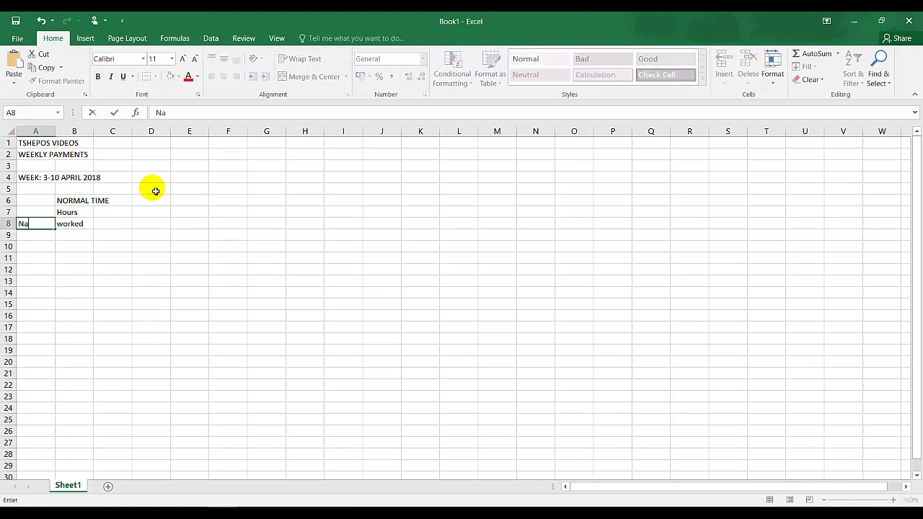
Enter the two-row heading Tariff in C7 and per hour in C8.
key("Right")
key("Right")
key("Up")
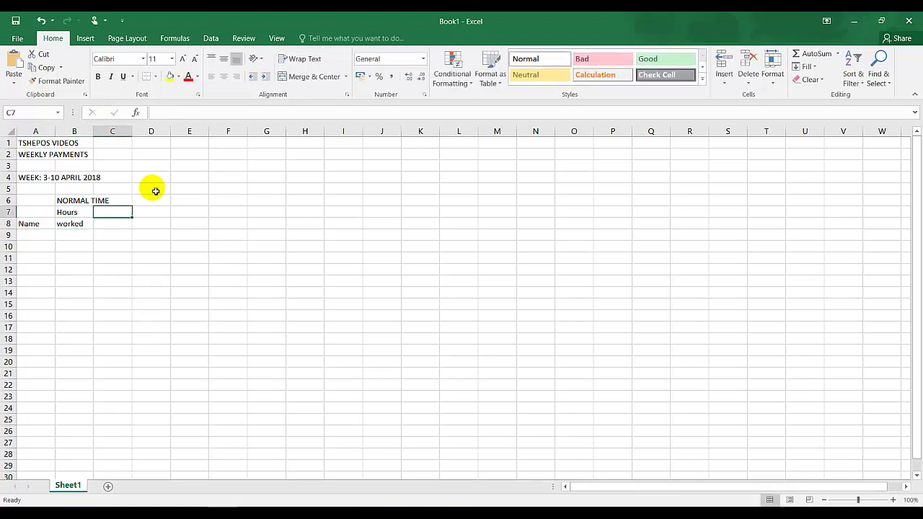
type("Tariff")
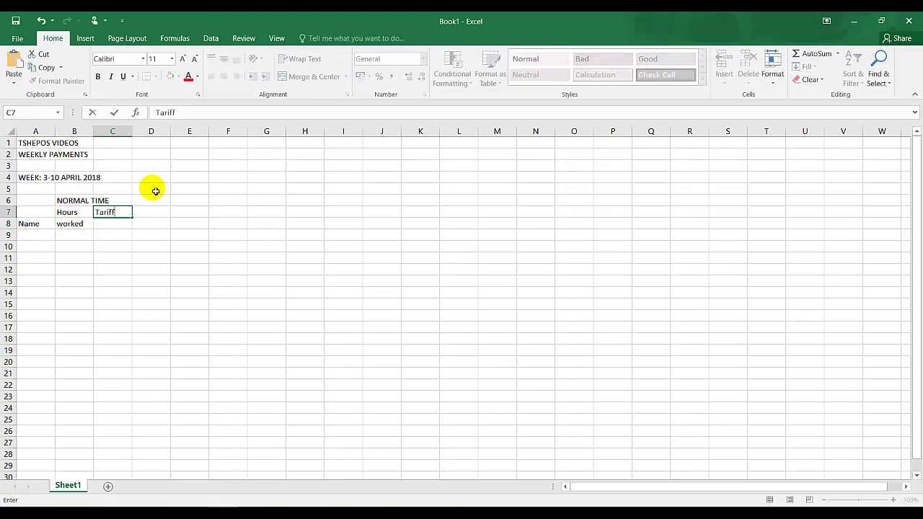
key("Return")
type("per hu")
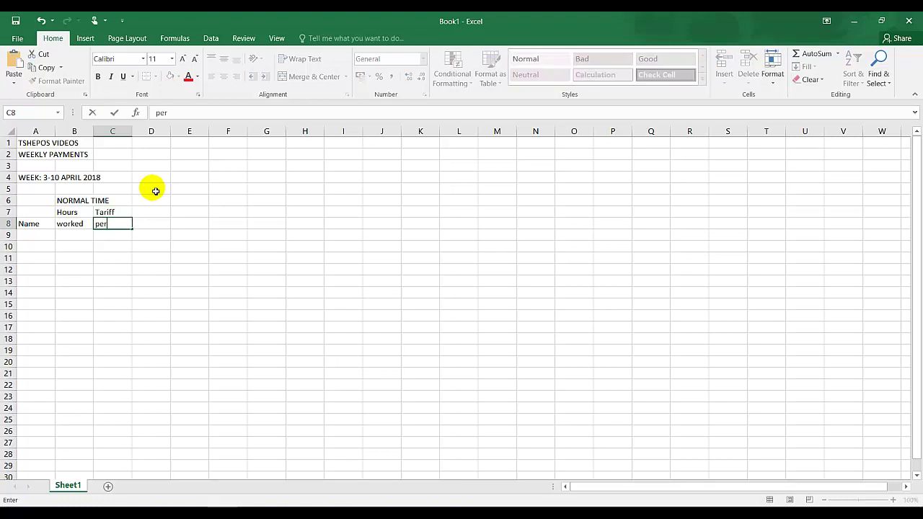
key("BackSpace")
type("ou")
Enter the heading OVERTIME in D6, with Hours in D7 and worked in D8.
key("Tab")
key("Up")
key("Up")
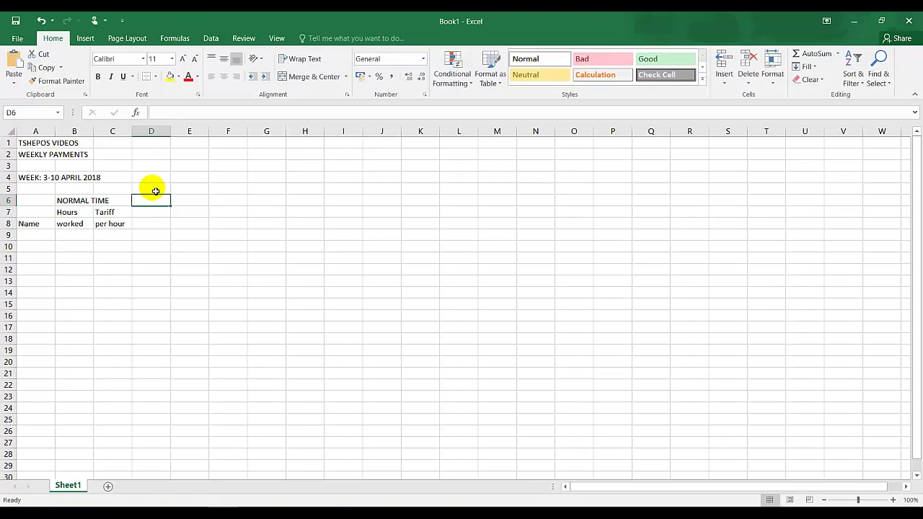
type("OVERTIME")
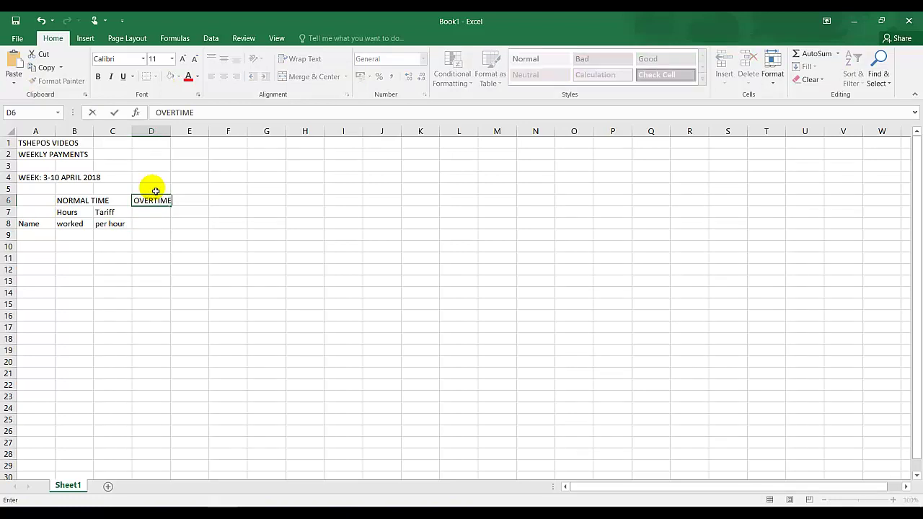
key("Return")
type("Hours")
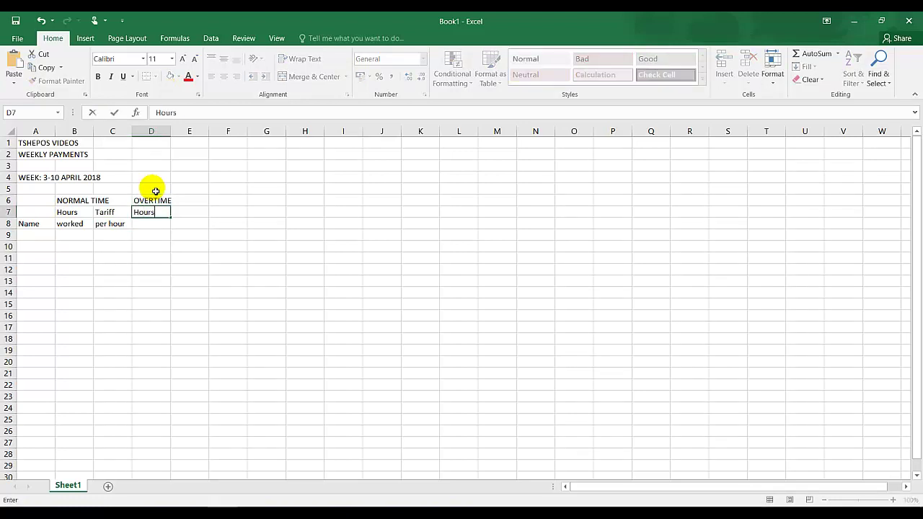
key("Return")
type("w")
key("BackSpace")
type("wor")
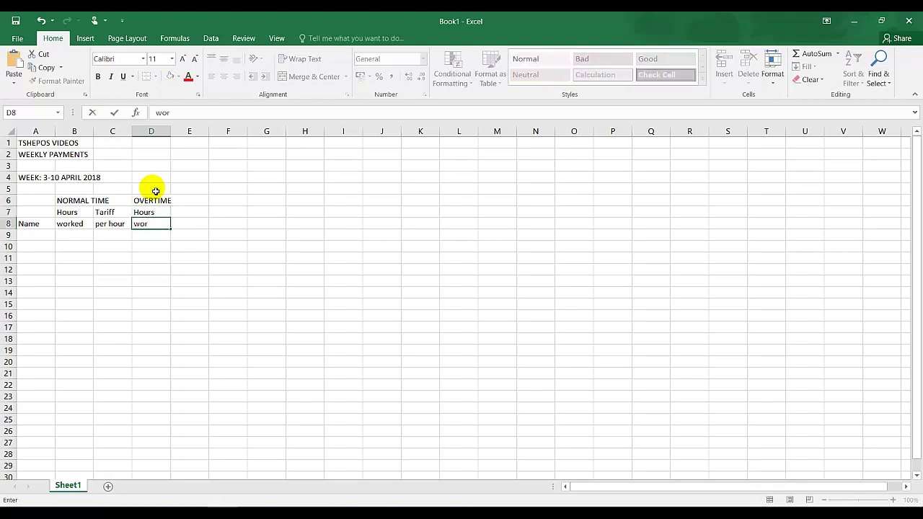
type("ked")
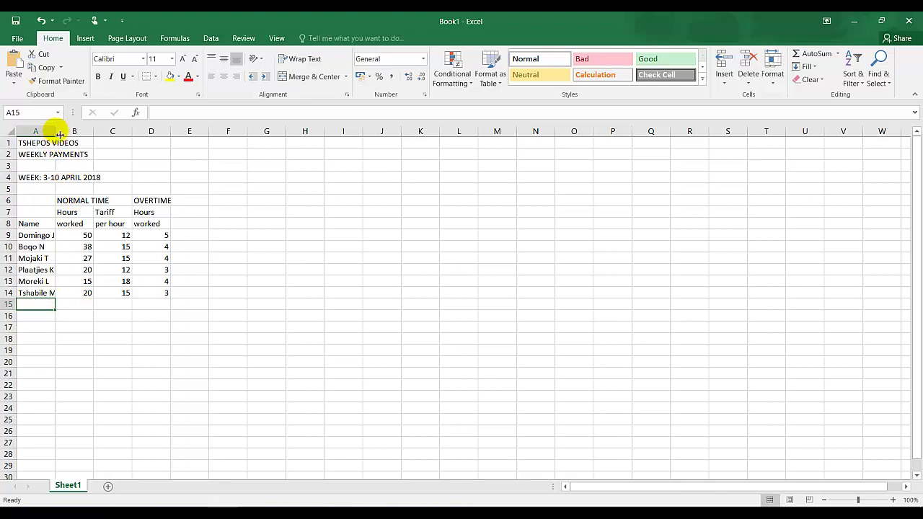
Widen column A so that the employee names fit inside their cells.
left_click_drag(59, 134, 80, 137)
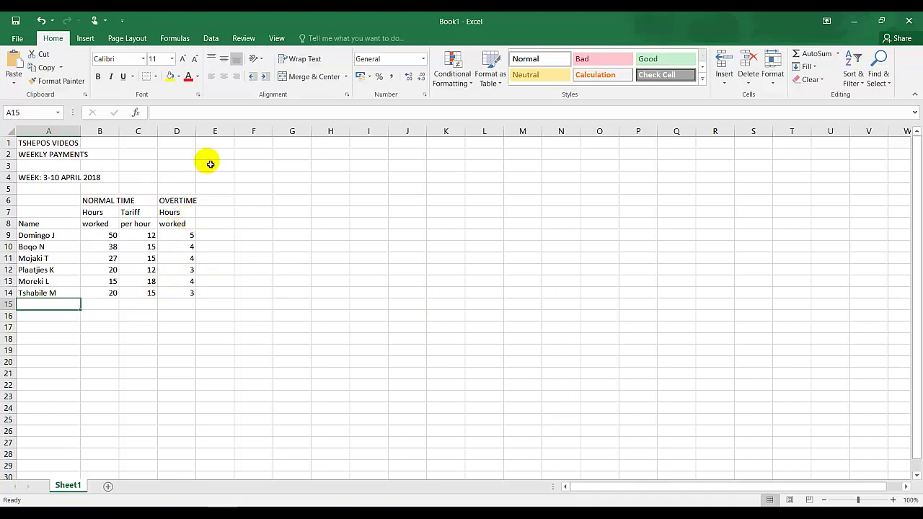
Insert a page header with EXAMINATION NUMBER in its left section.
left_click(86, 39)
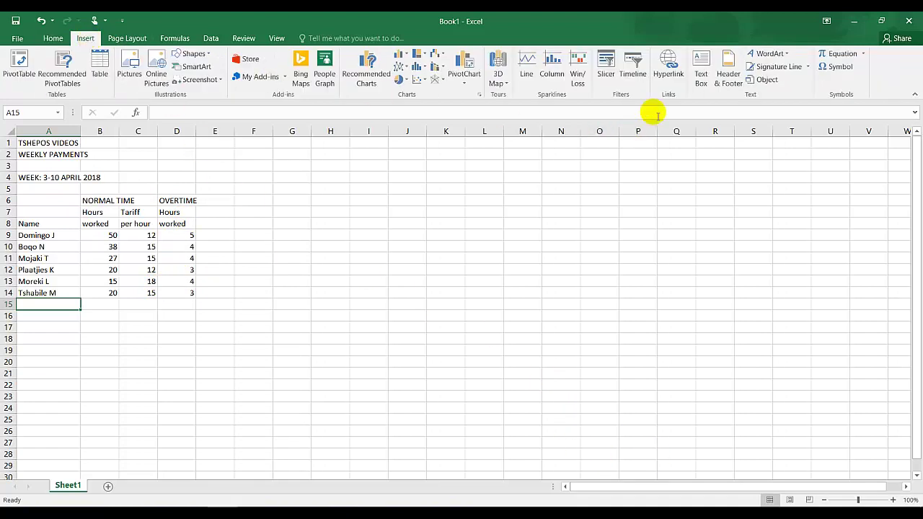
left_click(728, 73)
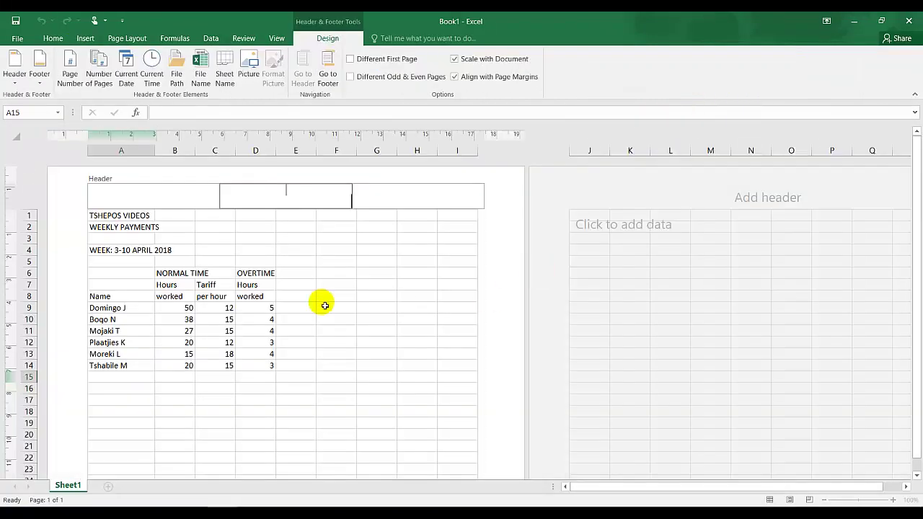
left_click(165, 199)
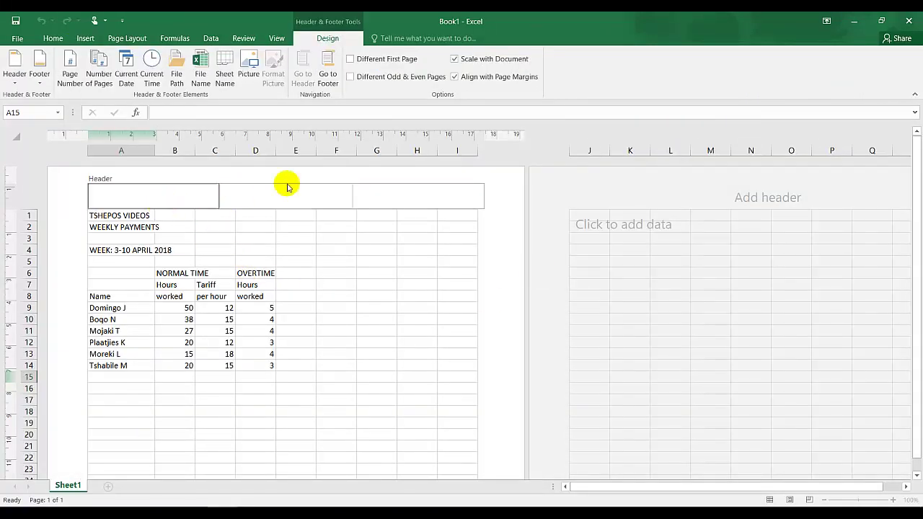
type("F")
key("BackSpace")
type("EXAMINATION NUMBER")
Add QUESTION 7A to the right section of the page header and finish editing the header.
left_click(287, 188)
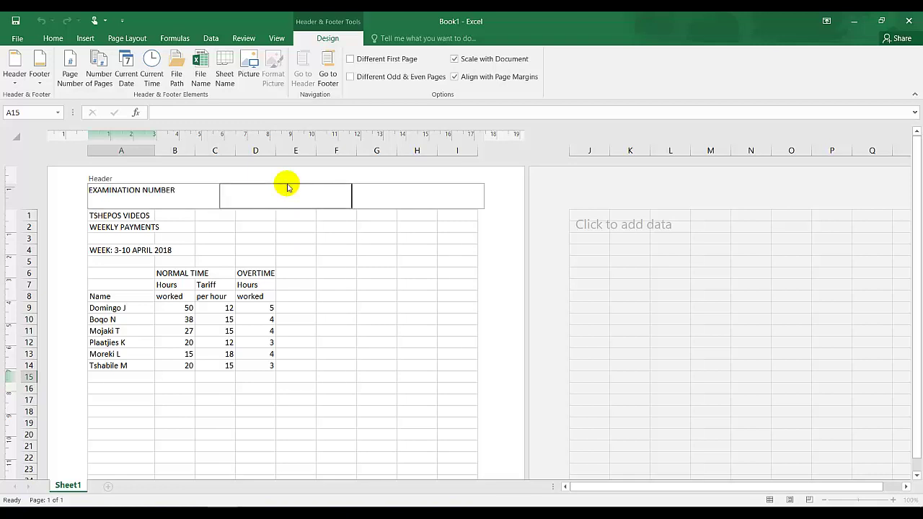
key("Tab")
type("QUESTION 7")
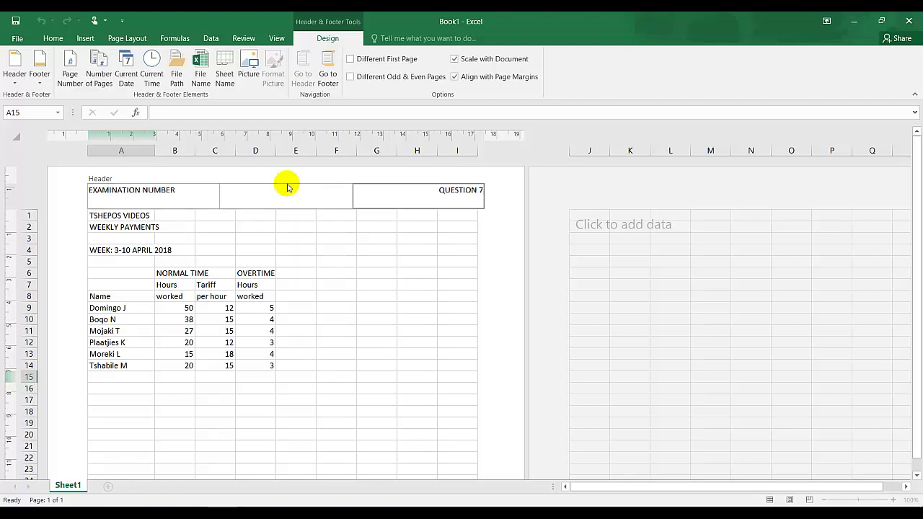
type("A")
left_click(275, 250)
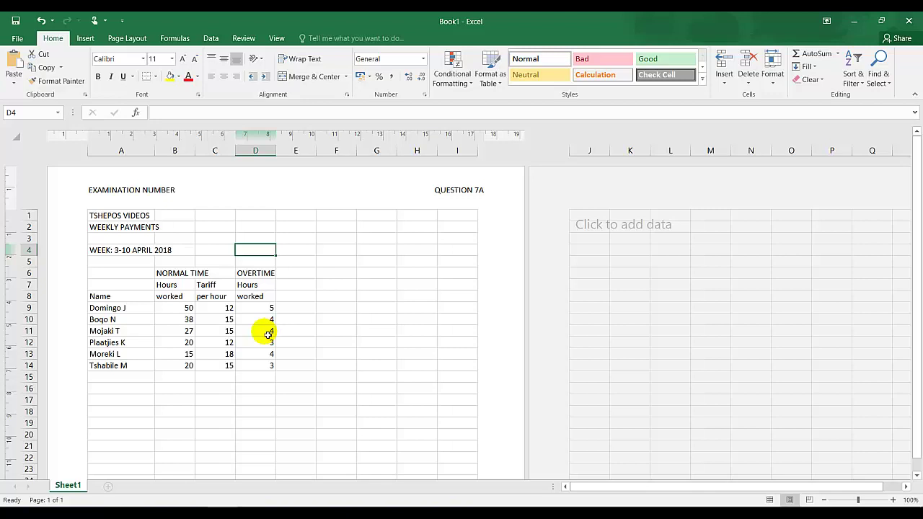
left_click(380, 261)
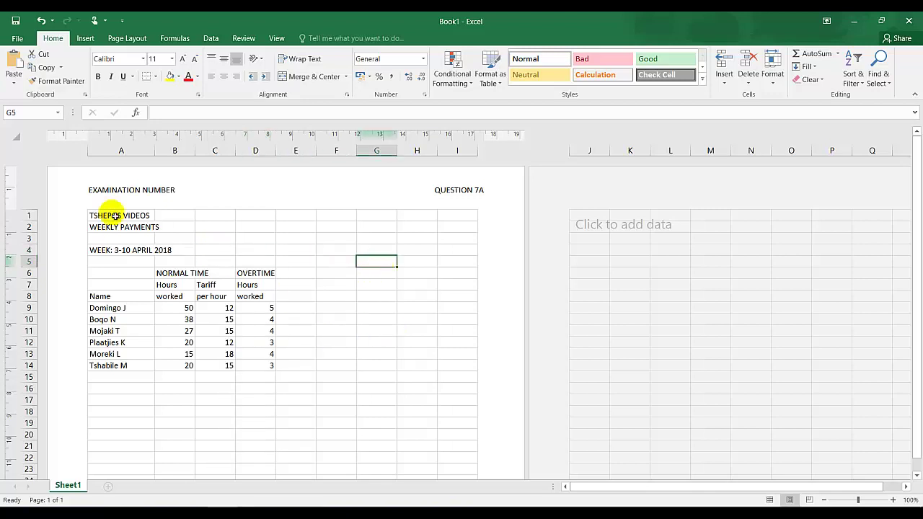
Open the print preview of the sheet to check its portrait one-page layout.
left_click(17, 37)
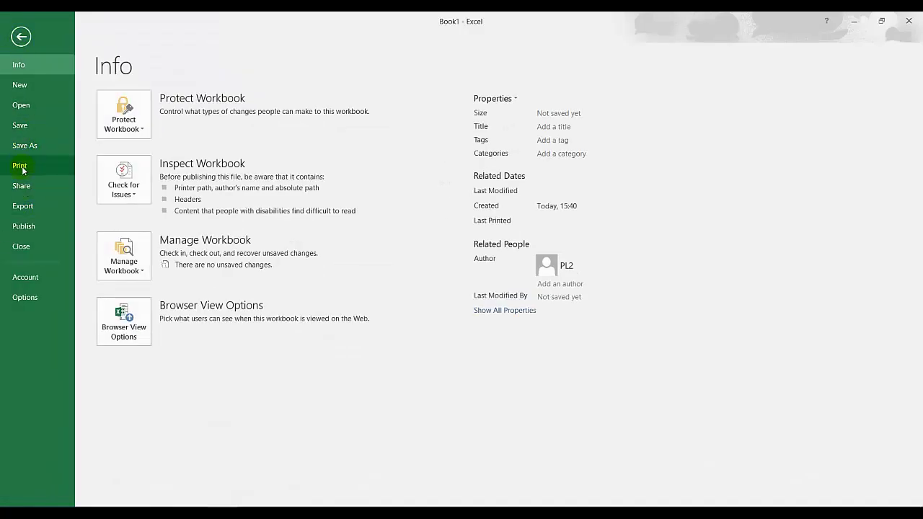
left_click(26, 170)
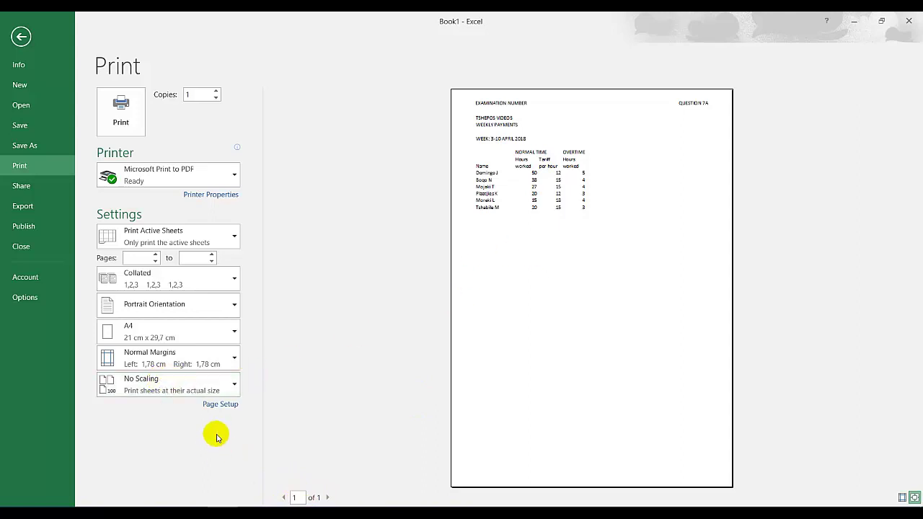
Turn on printing of row and column headings in the page setup.
left_click(222, 411)
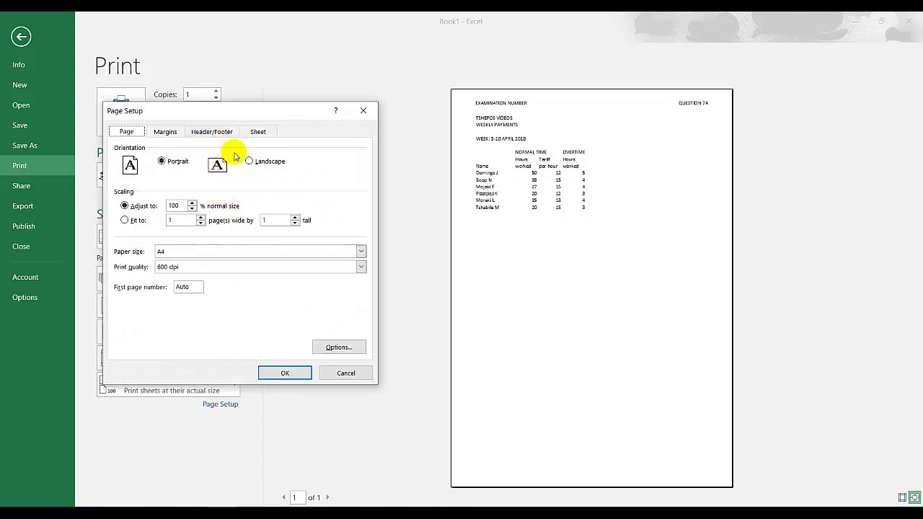
left_click(256, 134)
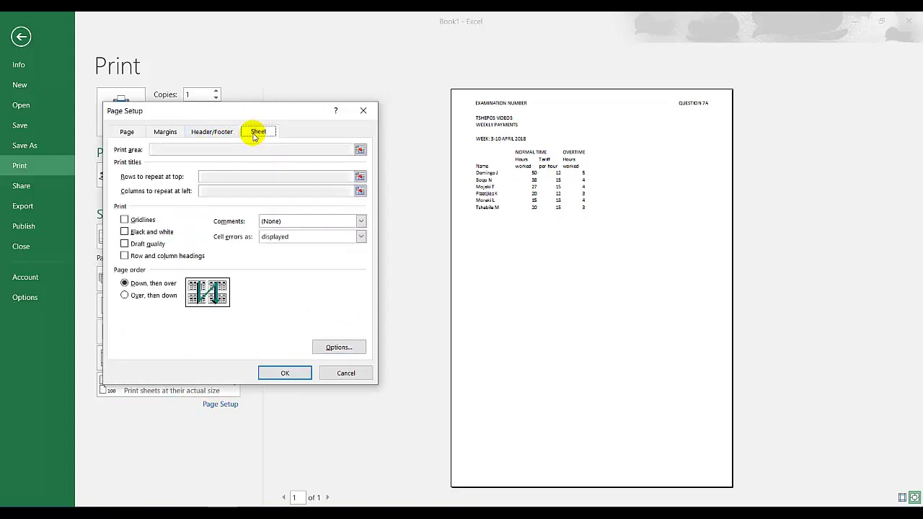
left_click(125, 258)
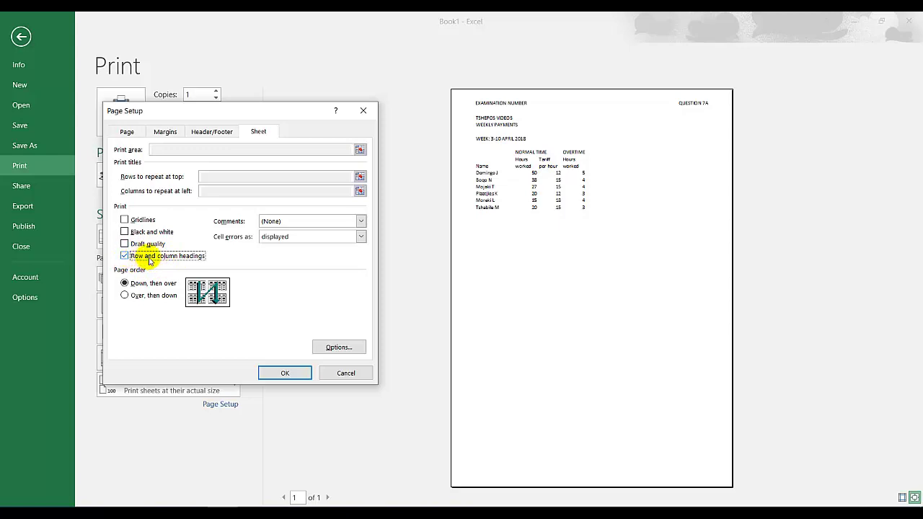
left_click(287, 373)
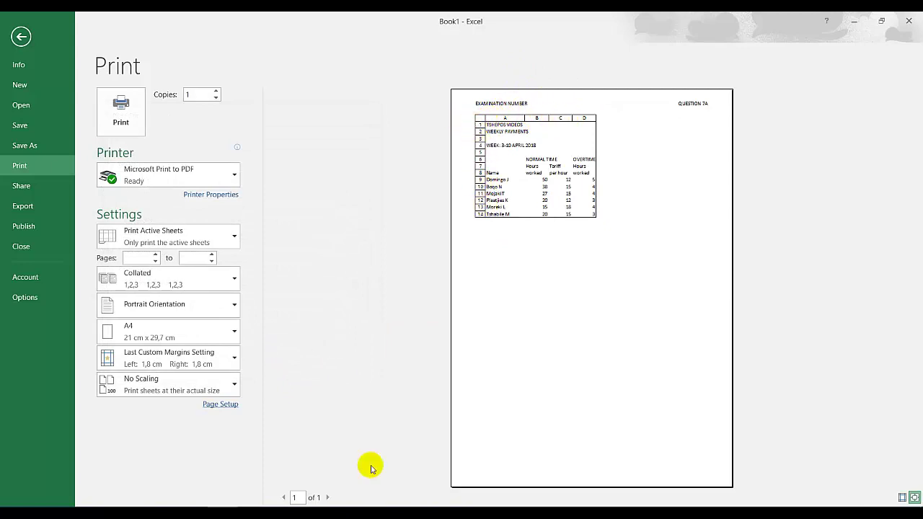
Turn off printing of row and column headings again in the page setup.
left_click(220, 405)
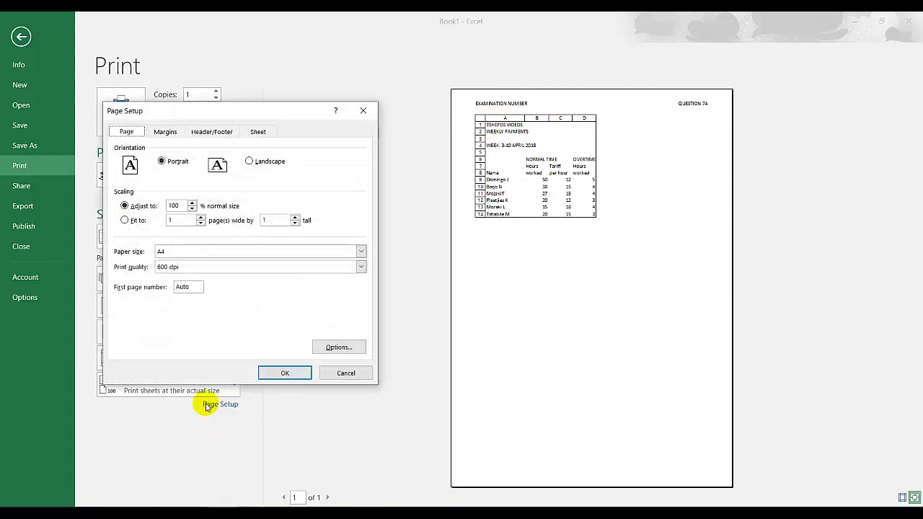
left_click(258, 131)
left_click(126, 258)
left_click(285, 374)
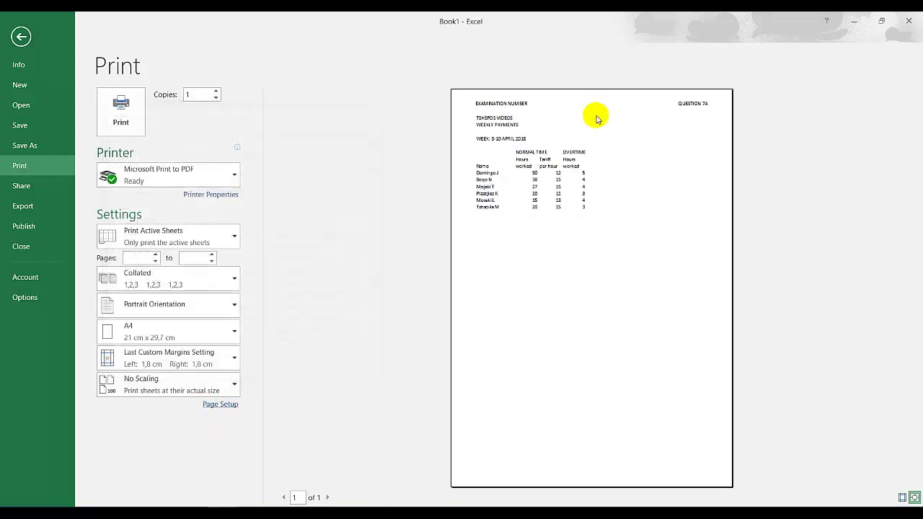